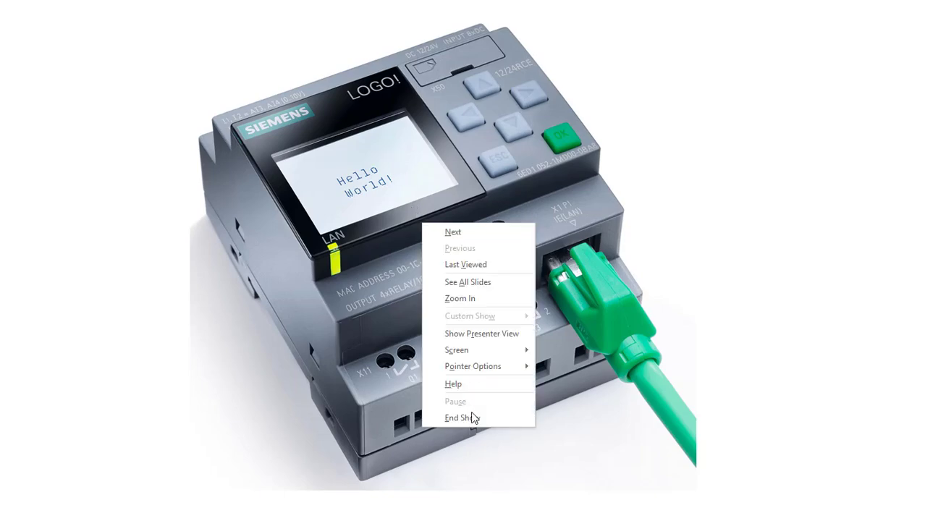
Step: End the PowerPoint slideshow and return to editing the two-slide LOGO presentation
click(464, 419)
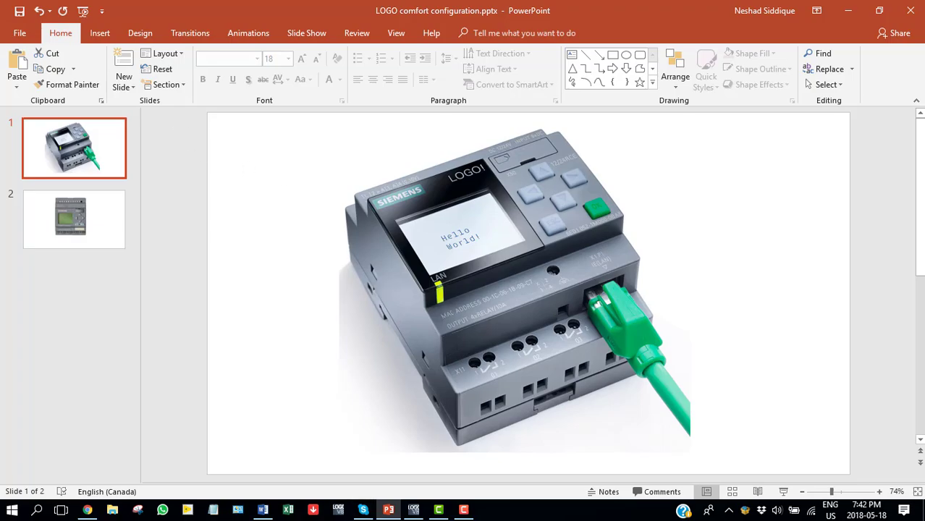
Step: Add a LOGO! 8.FS4 device at 192.168.0.2 to the LOGO!Soft Comfort network project
click(414, 510)
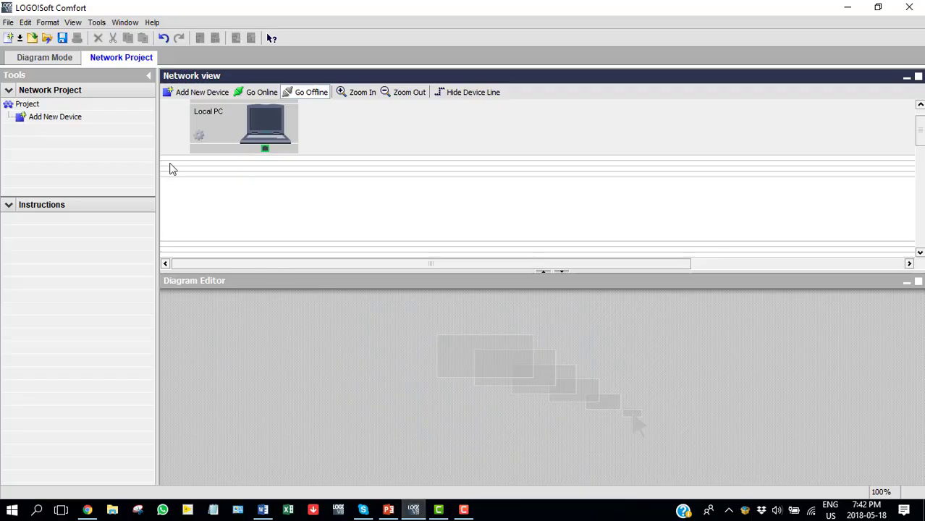
click(58, 58)
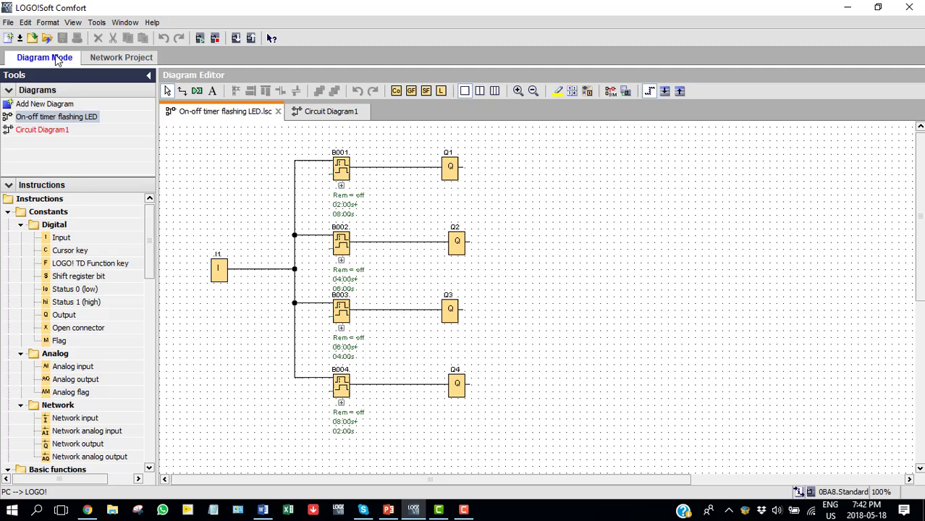
click(112, 60)
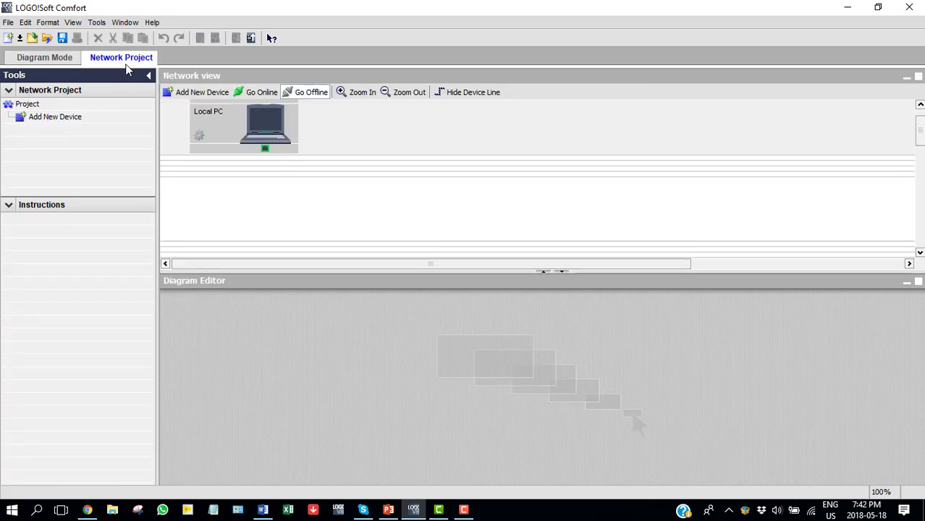
double_click(67, 122)
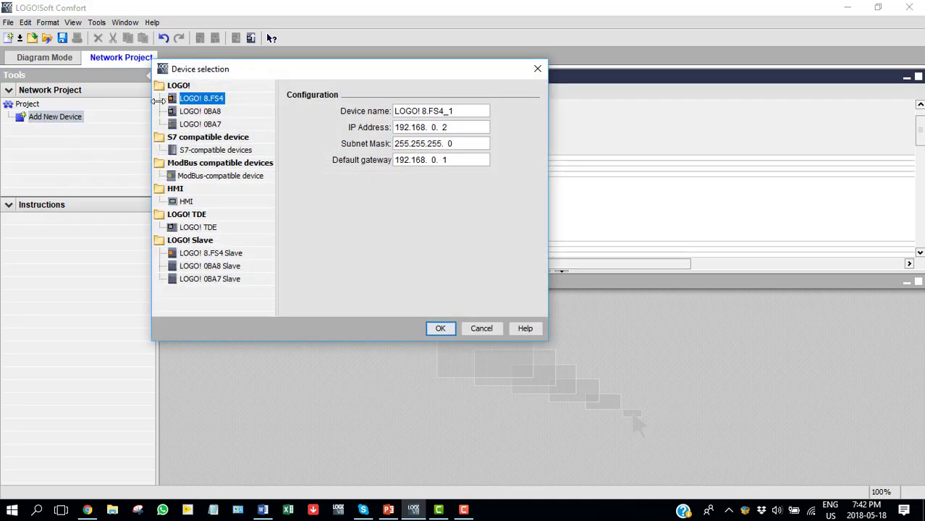
drag(275, 72, 312, 79)
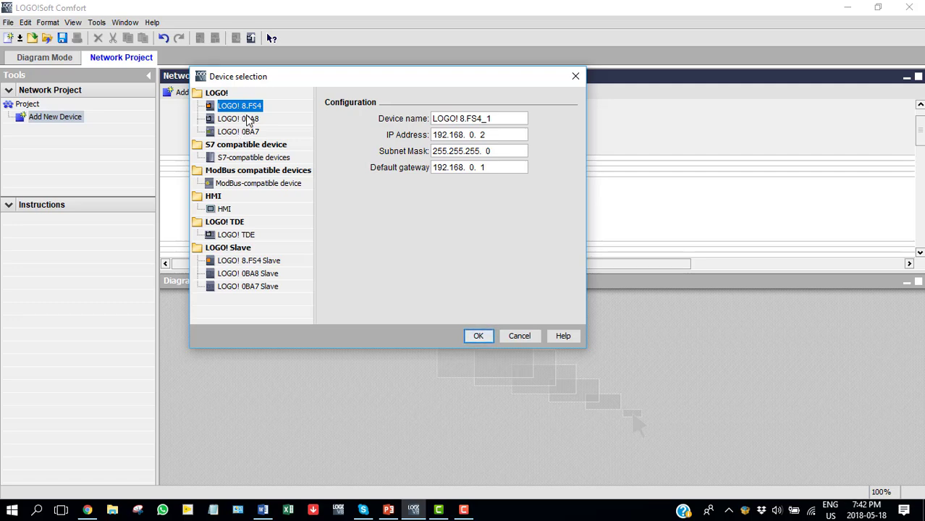
click(479, 336)
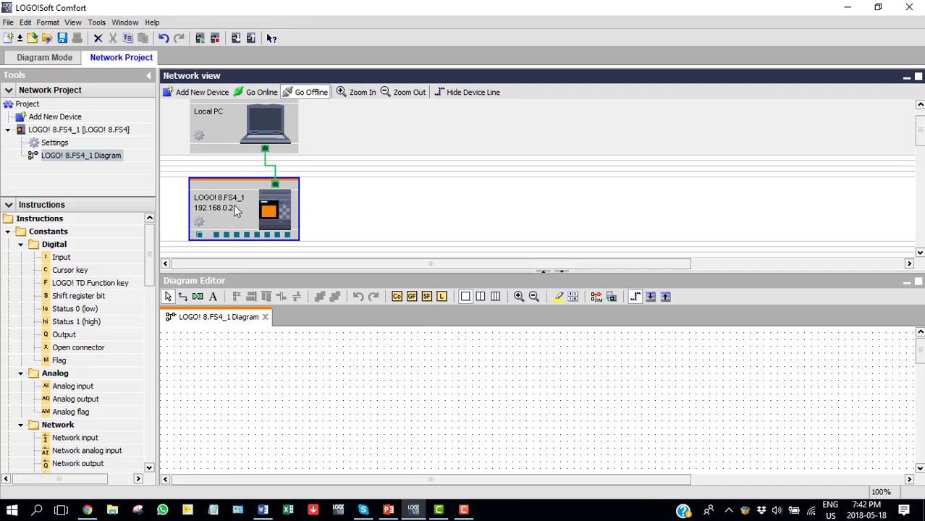
Step: Open the new device's settings and confirm LOGO! 8.FS4 as its hardware type
click(199, 221)
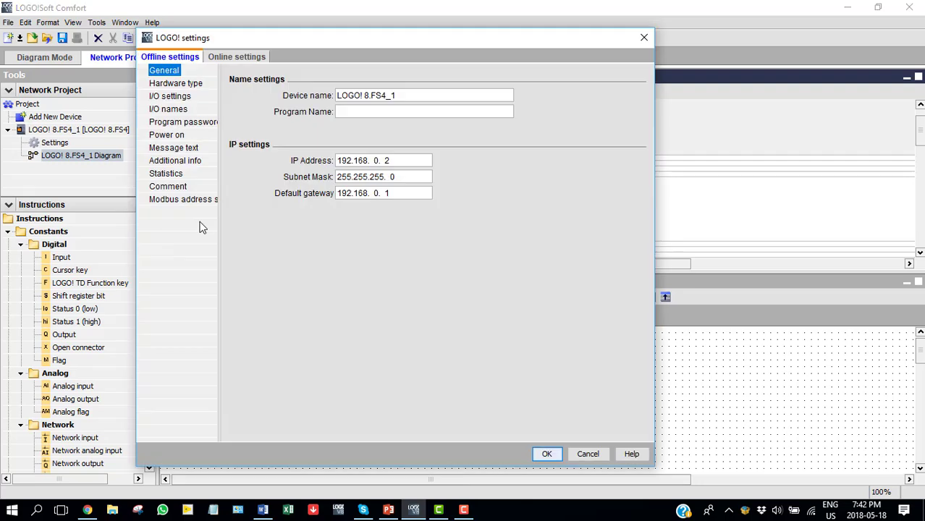
drag(273, 45, 293, 56)
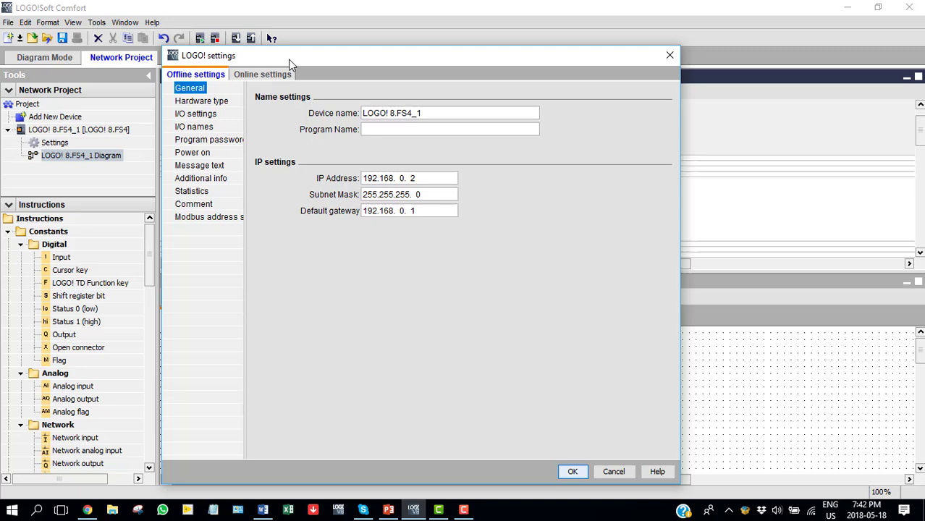
click(217, 102)
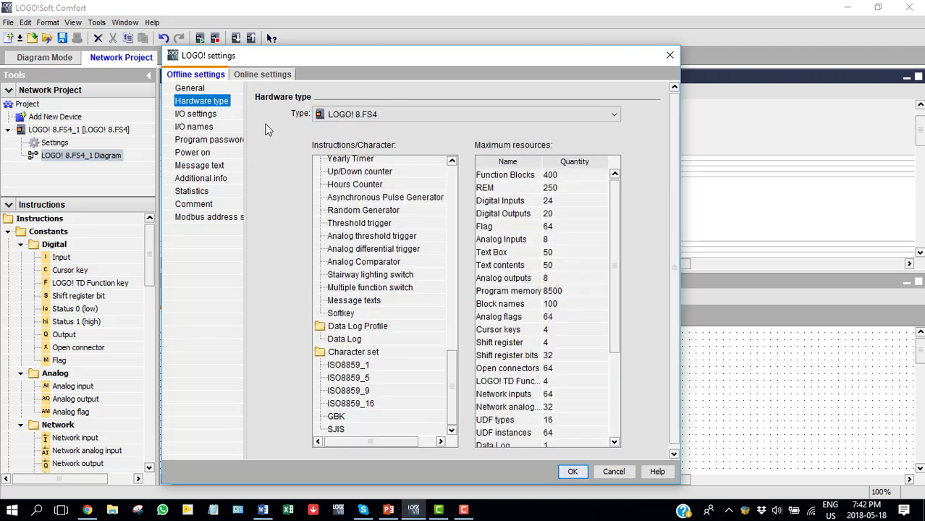
click(387, 114)
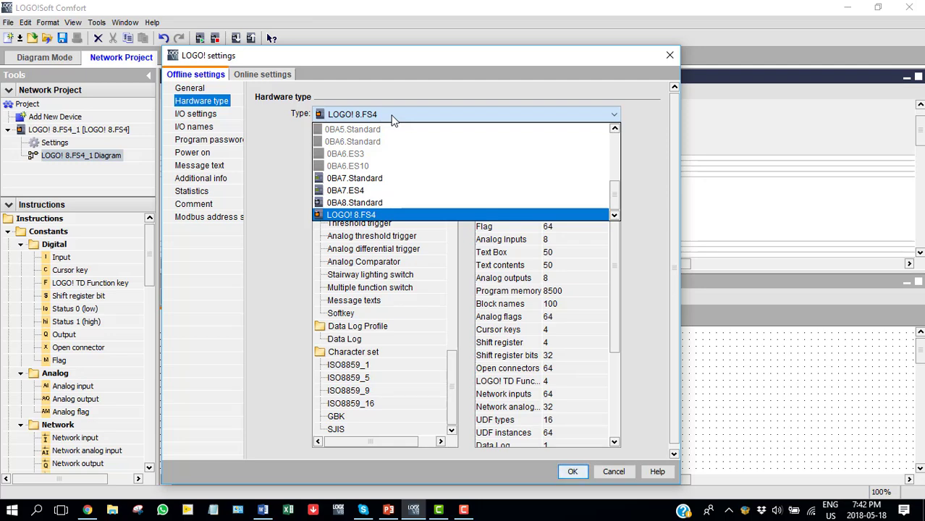
click(277, 217)
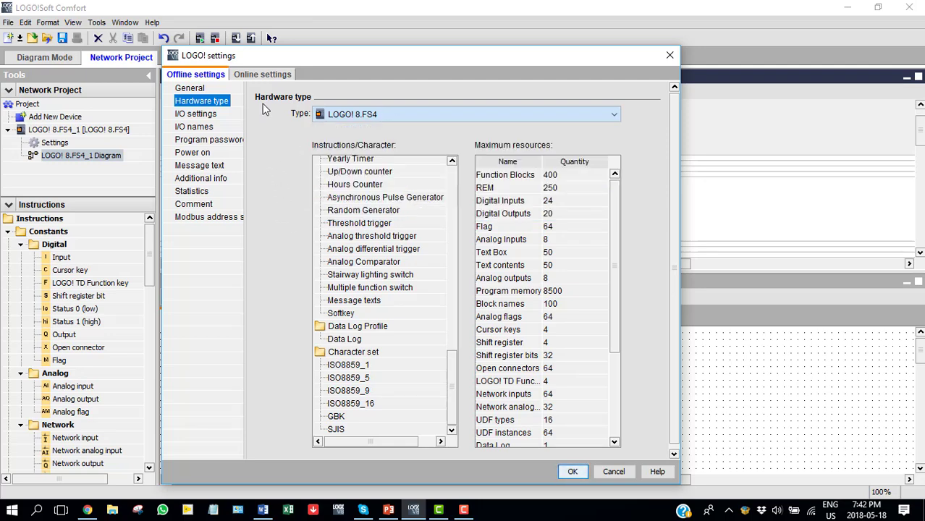
Step: Set the online connection to Ethernet via the Realtek PCIe FE Family Controller adapter
click(253, 78)
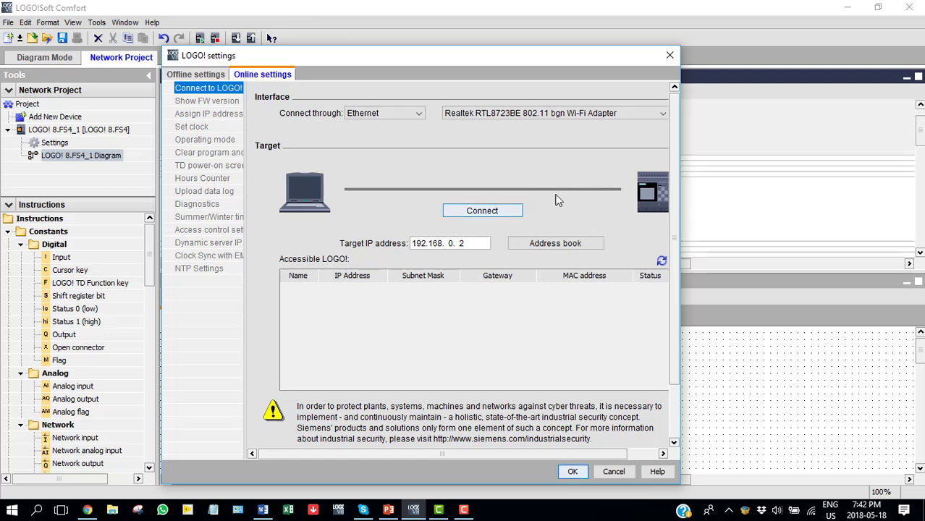
click(491, 214)
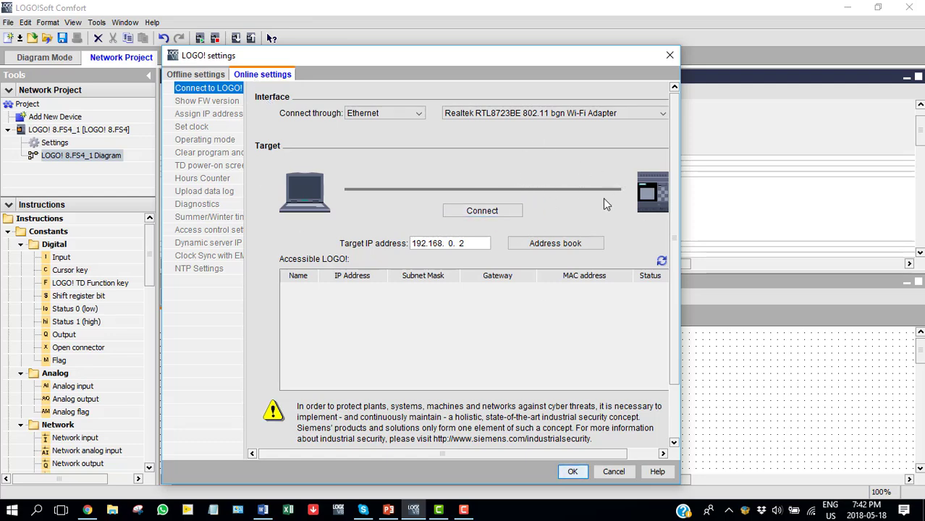
click(661, 261)
click(396, 114)
click(479, 113)
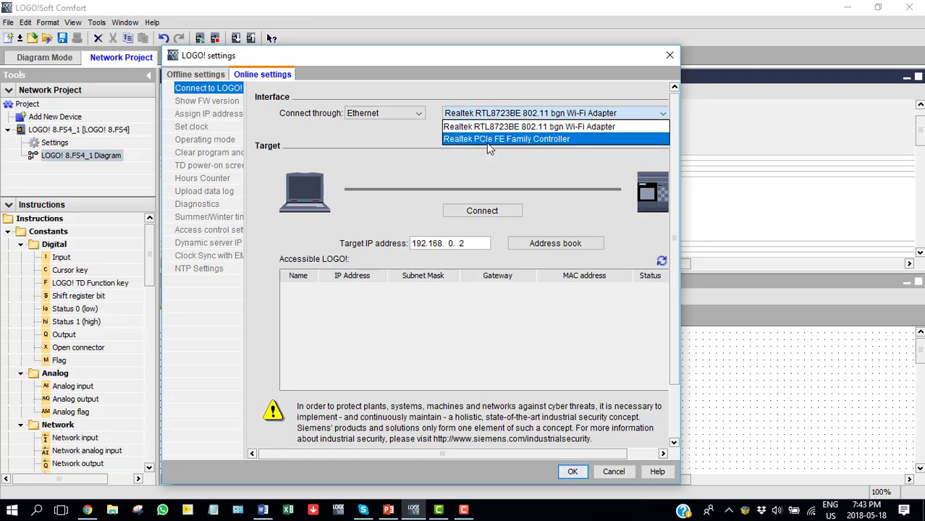
click(543, 139)
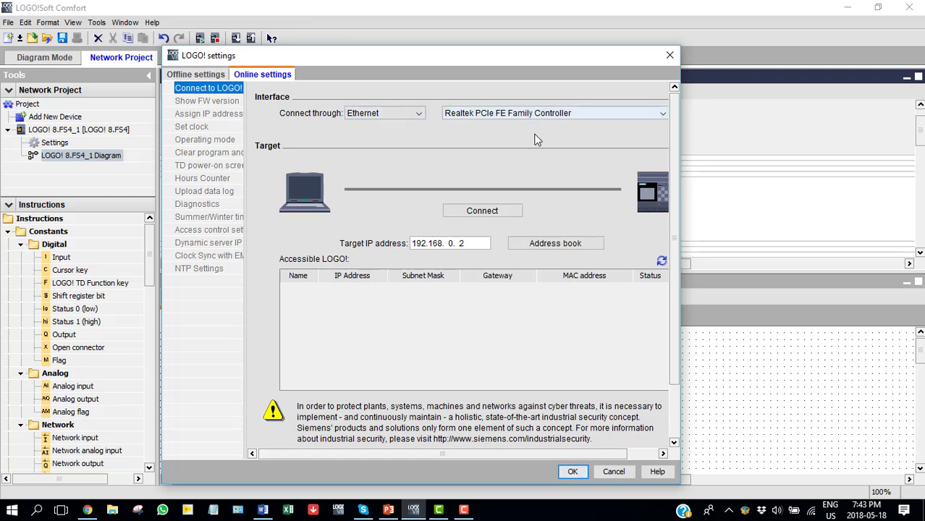
Step: Rescan, connect to the accessible LOGO! at 192.168.1.5, and close the settings
click(661, 261)
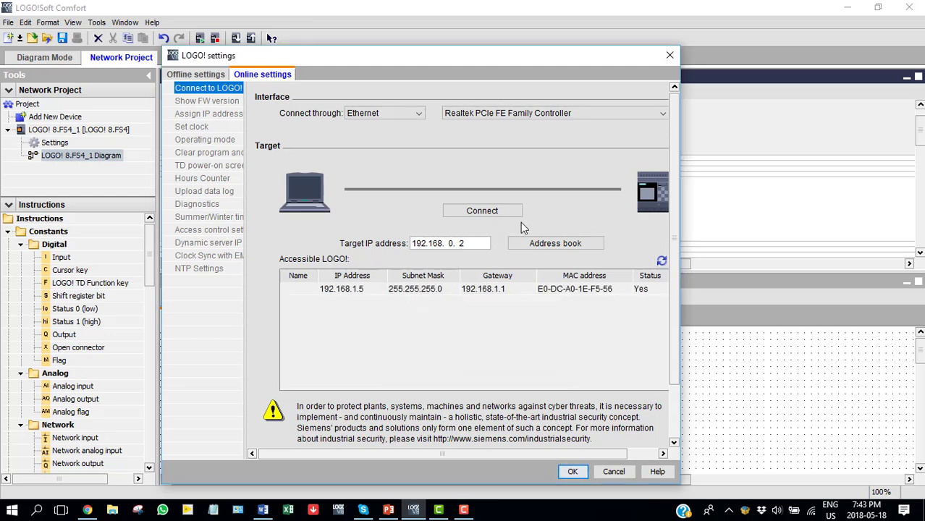
click(403, 293)
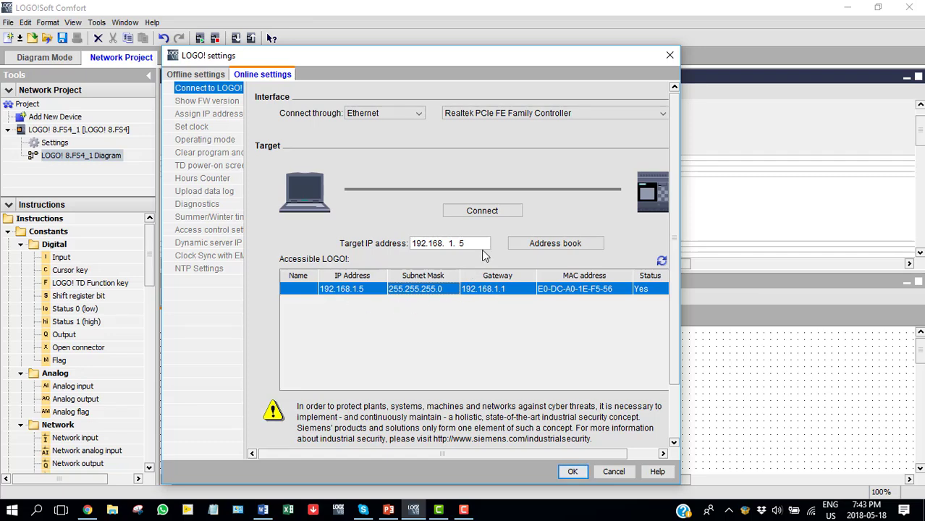
click(477, 212)
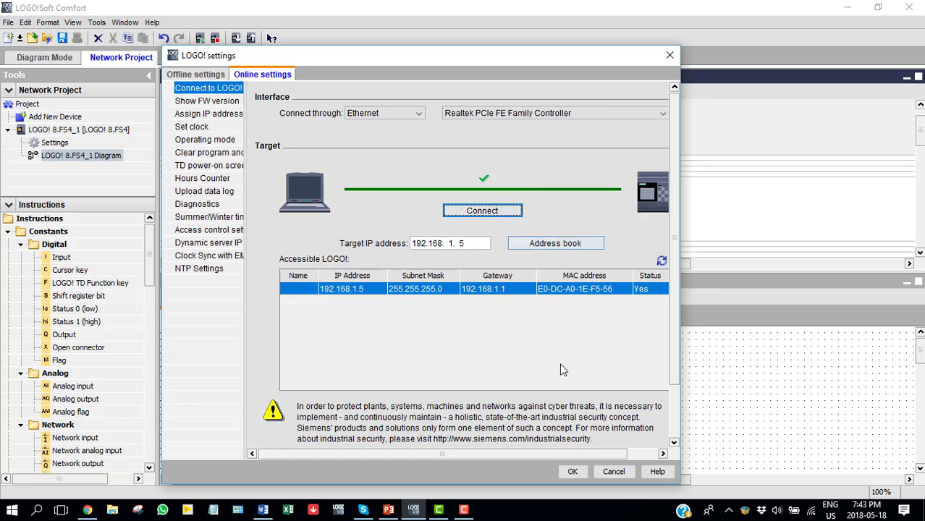
click(572, 472)
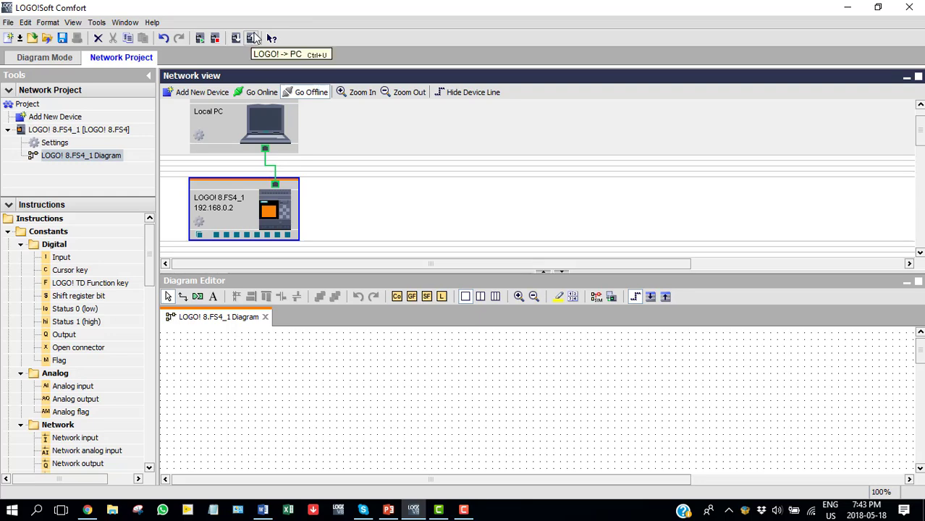
Step: Check the properties of the project named 'Project' and close them unchanged
click(8, 22)
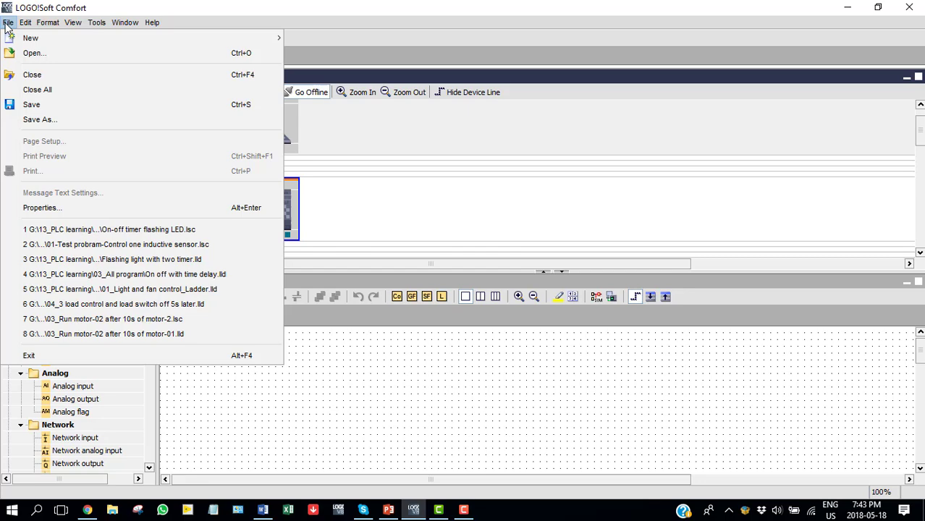
click(58, 208)
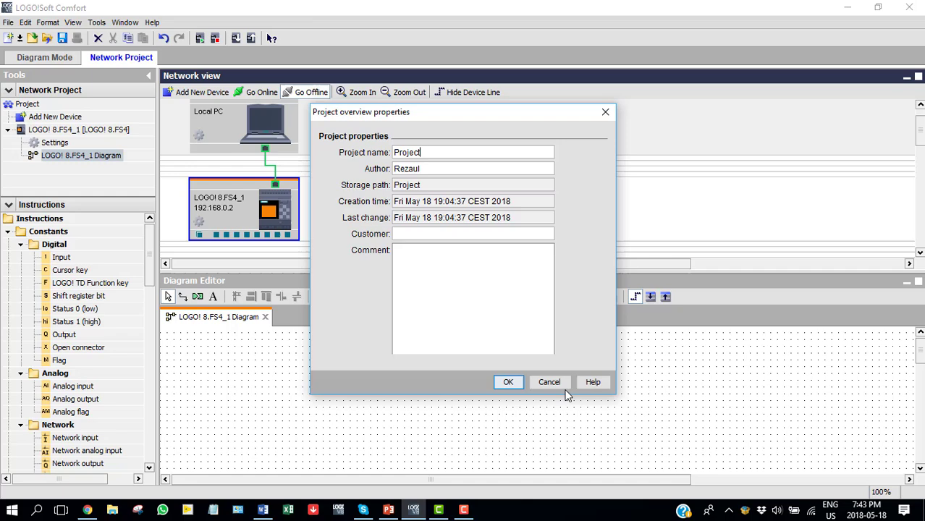
click(550, 383)
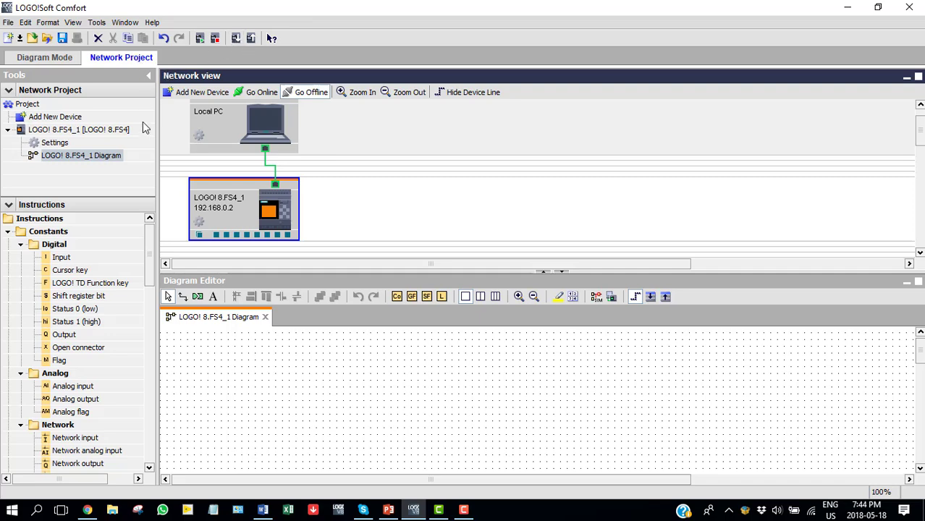
Step: Start downloading the timer diagram PC -> LOGO! to 192.168.1.5 after testing the connection
click(41, 58)
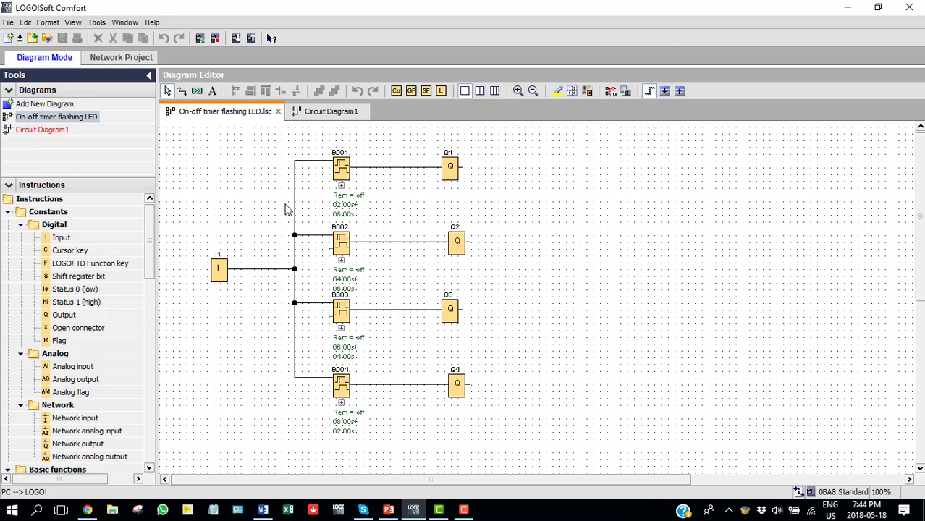
click(236, 38)
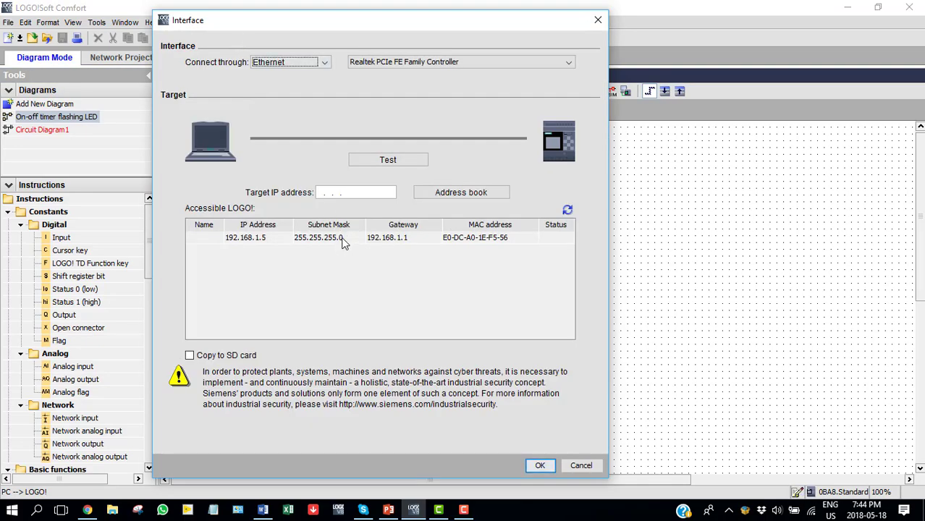
click(348, 239)
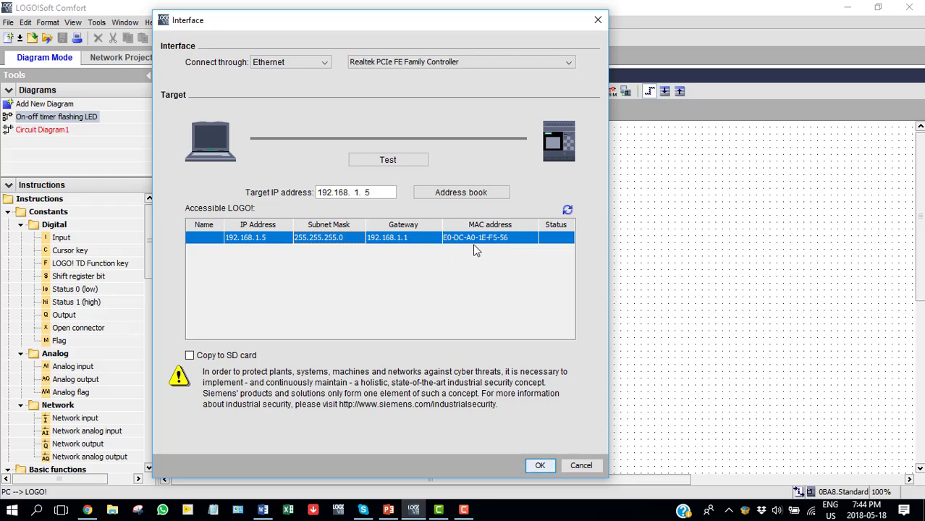
click(371, 159)
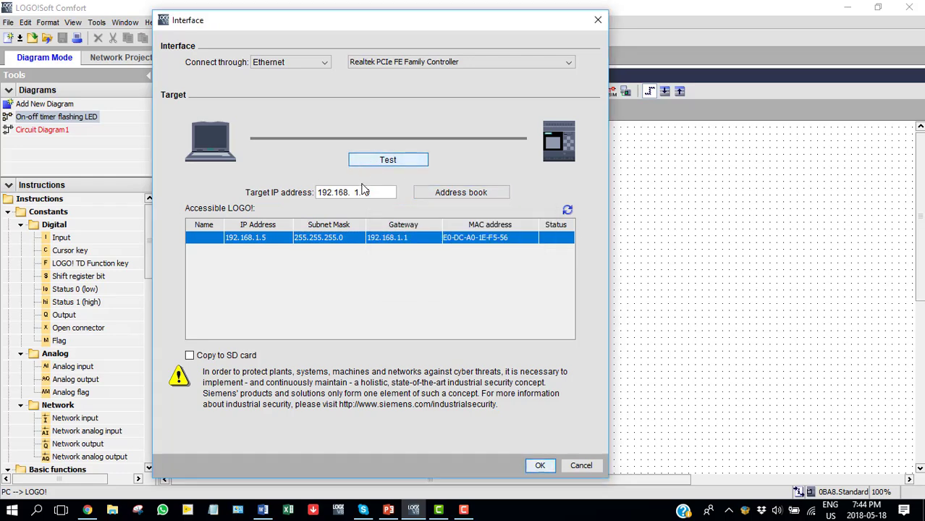
click(542, 466)
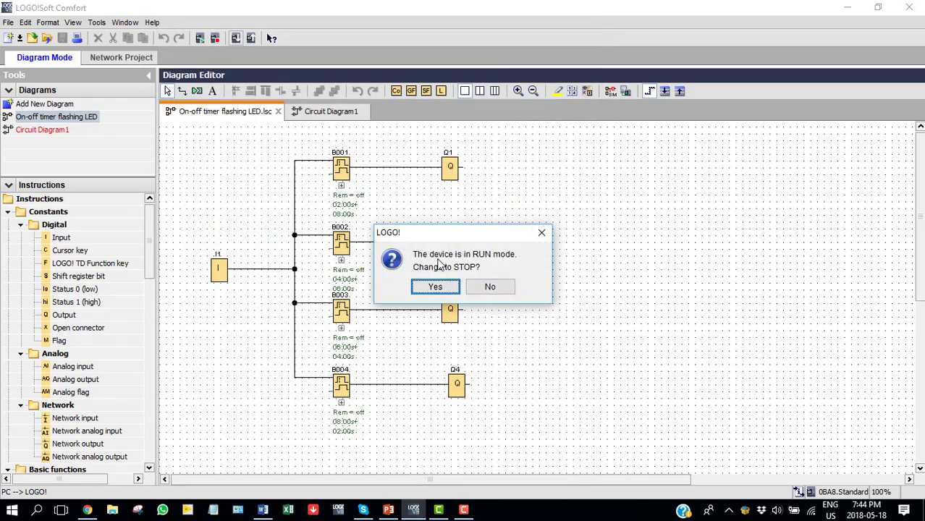
Step: Decline stopping the LOGO!, leaving it in RUN mode
drag(432, 236, 375, 163)
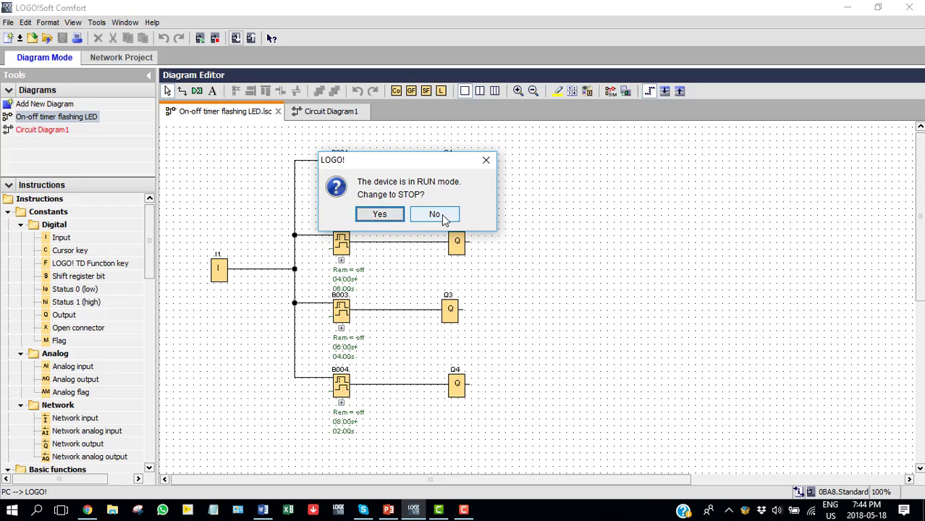
click(442, 216)
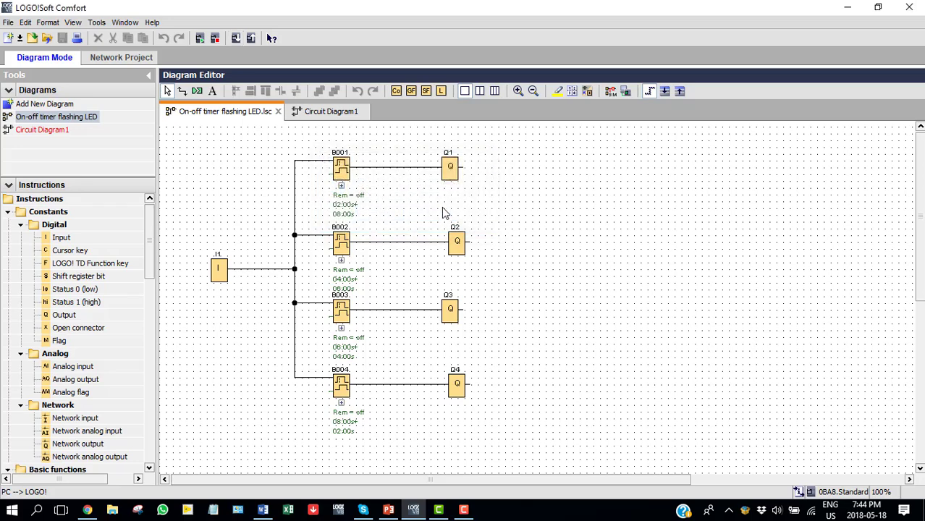